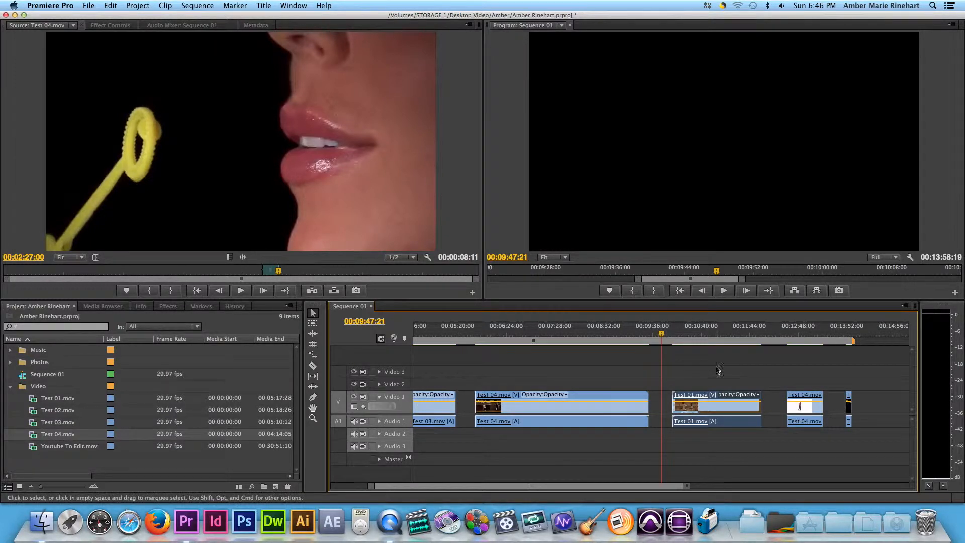
# Slide the Test 01, second Test 04 and final clips on Video 1 leftward to tighten the gaps between them
pyautogui.click(663, 336)
pyautogui.moveTo(691, 335); pyautogui.dragTo(657, 347)
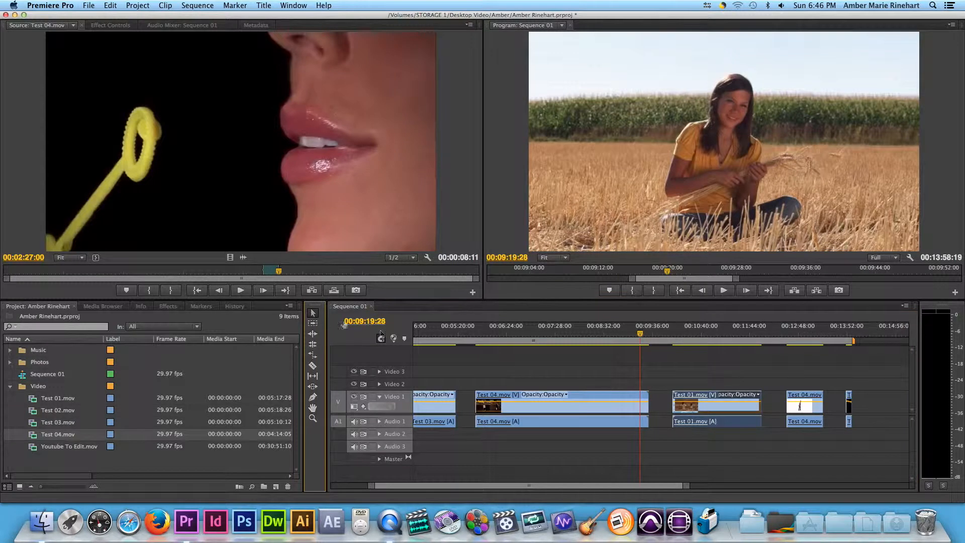
pyautogui.moveTo(729, 410); pyautogui.dragTo(706, 411)
pyautogui.moveTo(814, 409); pyautogui.dragTo(765, 410)
pyautogui.moveTo(849, 411); pyautogui.dragTo(811, 406)
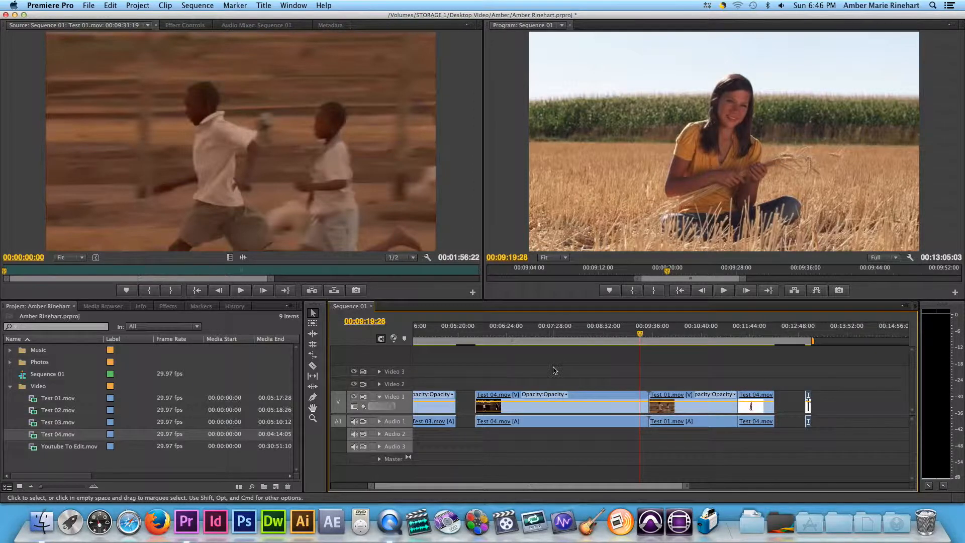
# Select the three rightmost clips together and shift them right along the timeline
pyautogui.moveTo(640, 333); pyautogui.dragTo(466, 344)
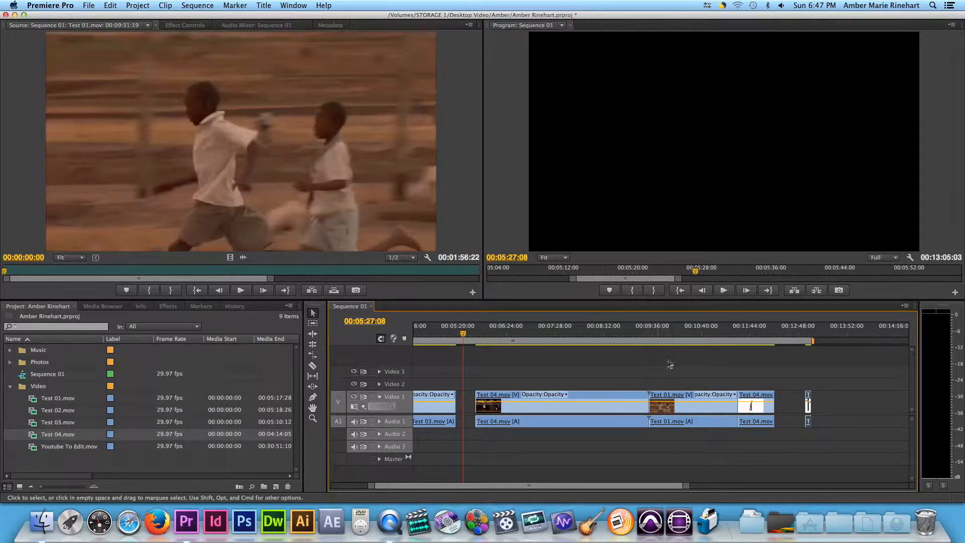
pyautogui.moveTo(660, 366); pyautogui.dragTo(838, 455)
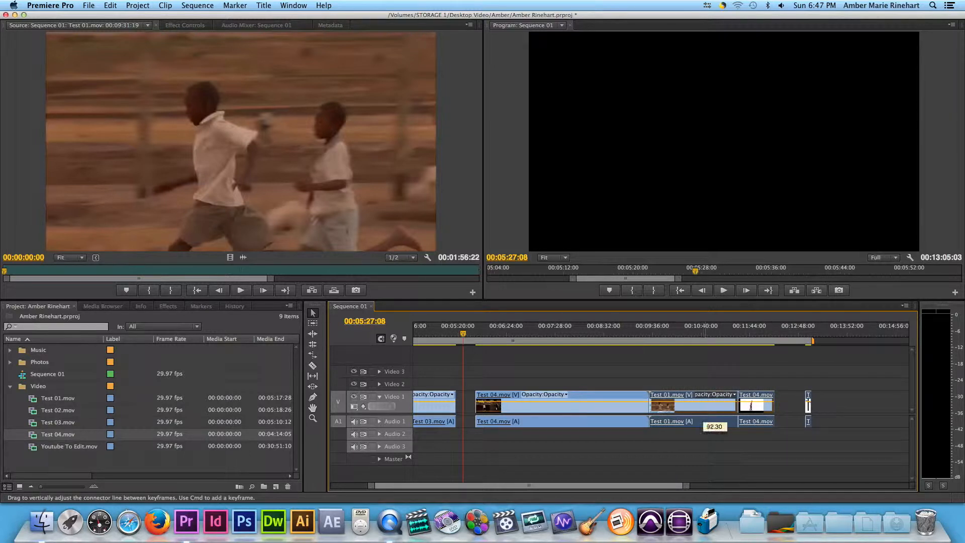
pyautogui.moveTo(684, 408); pyautogui.dragTo(729, 408)
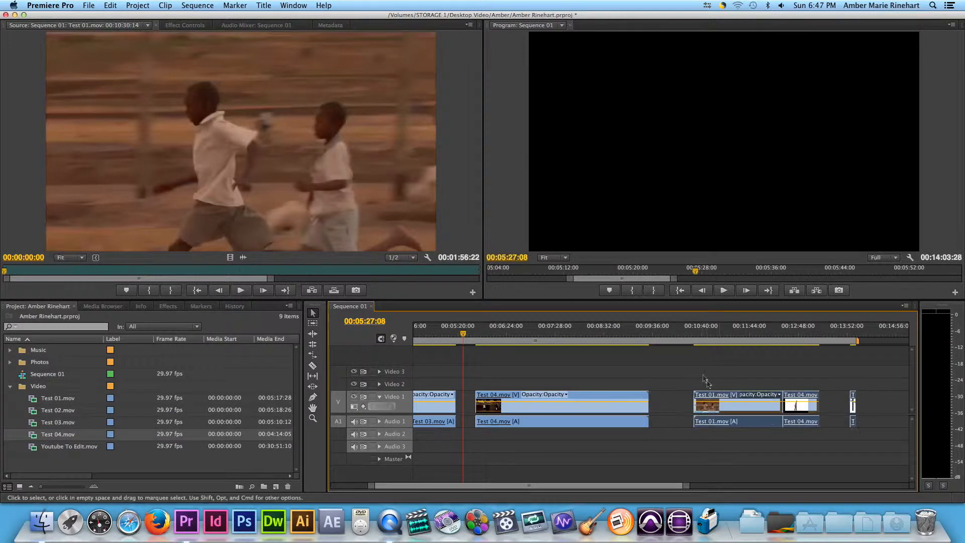
pyautogui.click(692, 366)
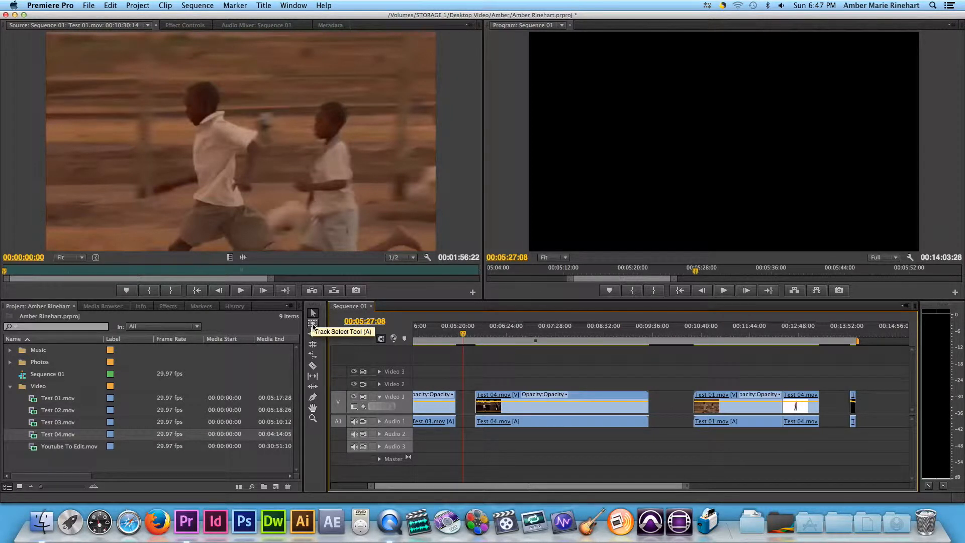
# With the Track Select Tool, slide the later clips left to close the gaps after Test 03 and Test 04
pyautogui.click(313, 324)
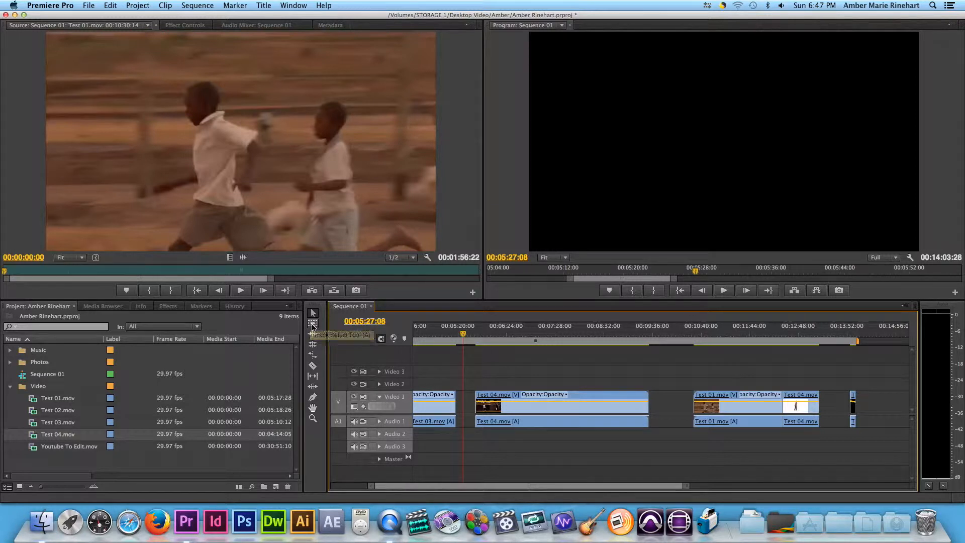
pyautogui.click(517, 453)
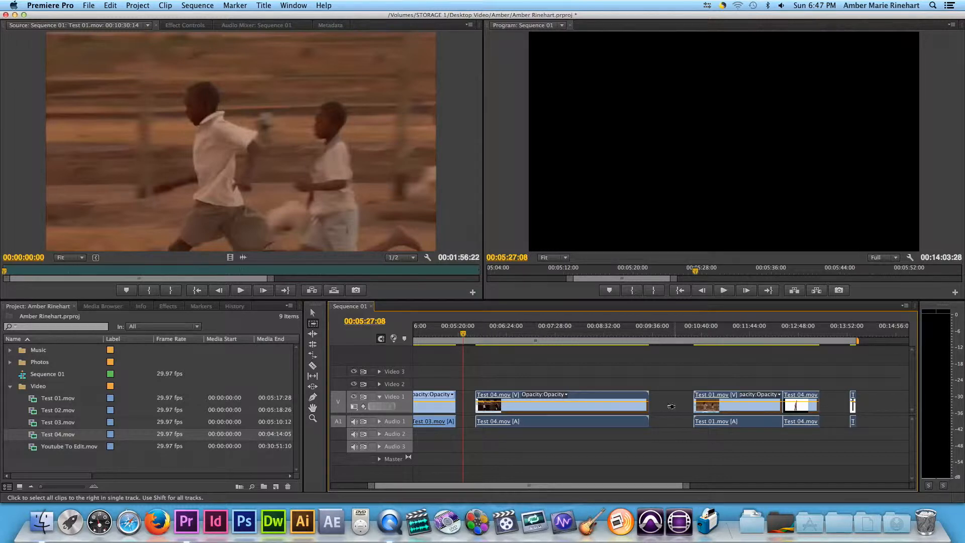
pyautogui.moveTo(559, 410); pyautogui.dragTo(539, 410)
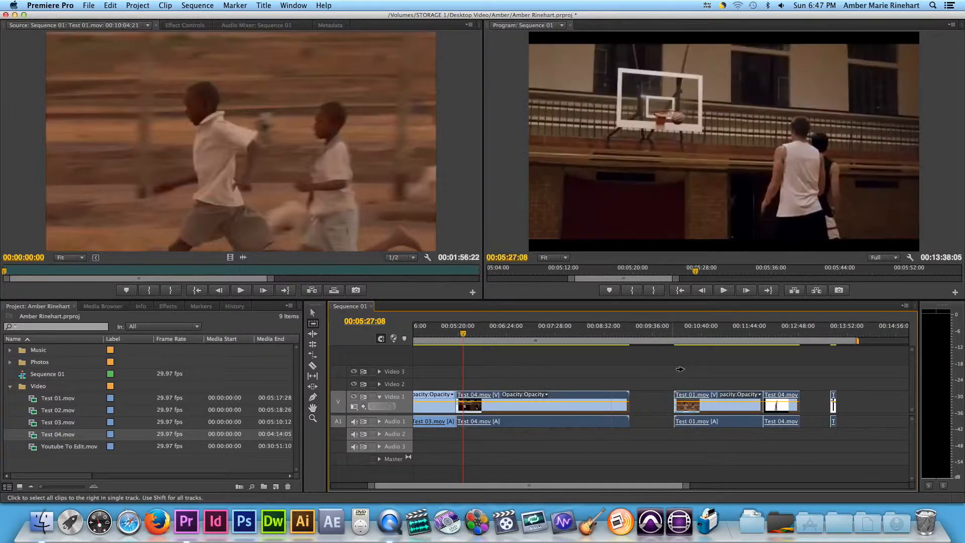
pyautogui.moveTo(694, 405); pyautogui.dragTo(669, 403)
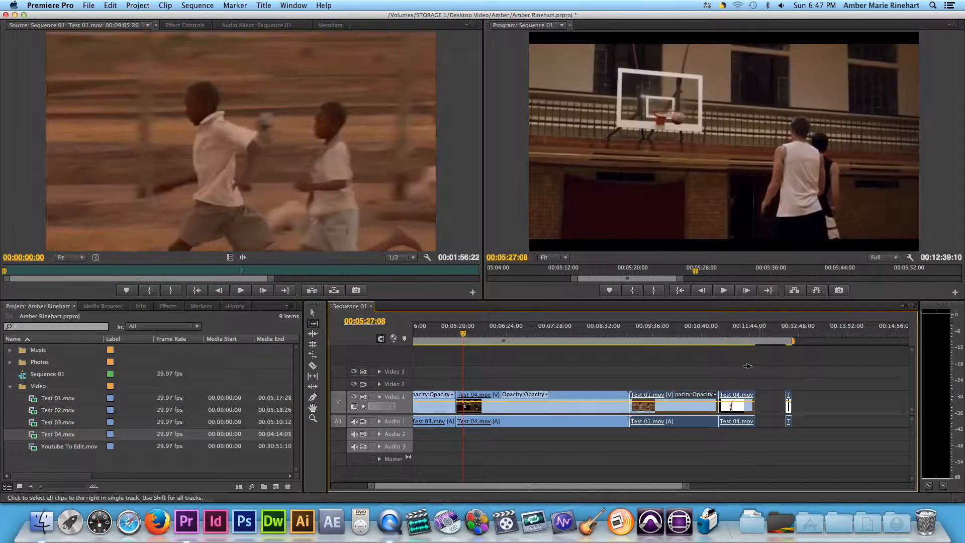
pyautogui.click(777, 363)
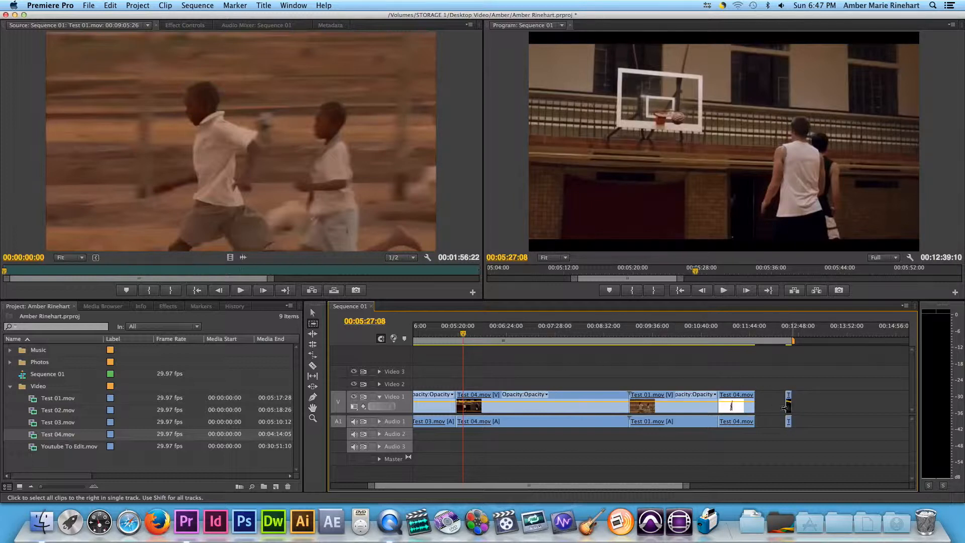
# Return to the Selection Tool and move the second Test 04 clip and the Test 01 clip further right
pyautogui.click(313, 313)
pyautogui.moveTo(469, 341); pyautogui.dragTo(661, 350)
pyautogui.click(660, 401)
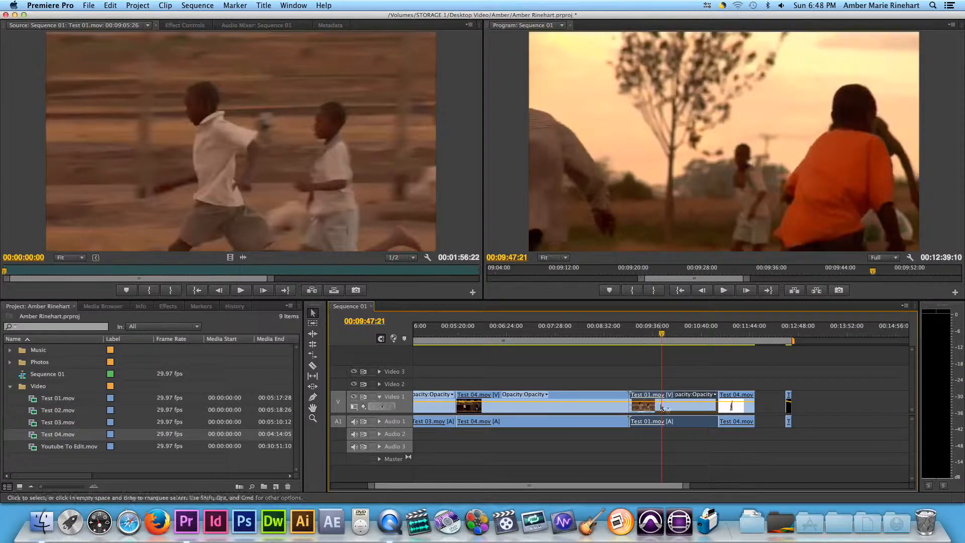
pyautogui.click(672, 362)
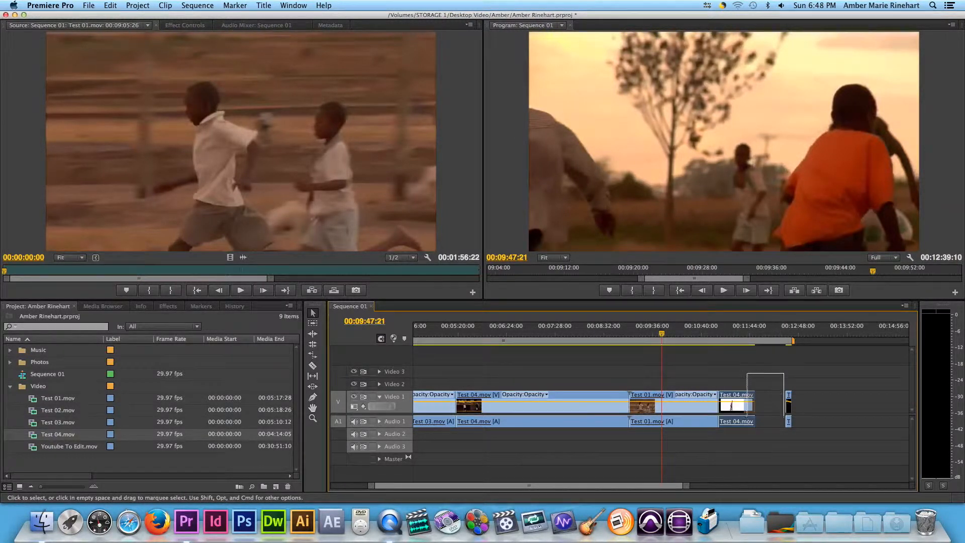
pyautogui.moveTo(735, 402); pyautogui.dragTo(809, 409)
pyautogui.moveTo(692, 410); pyautogui.dragTo(730, 410)
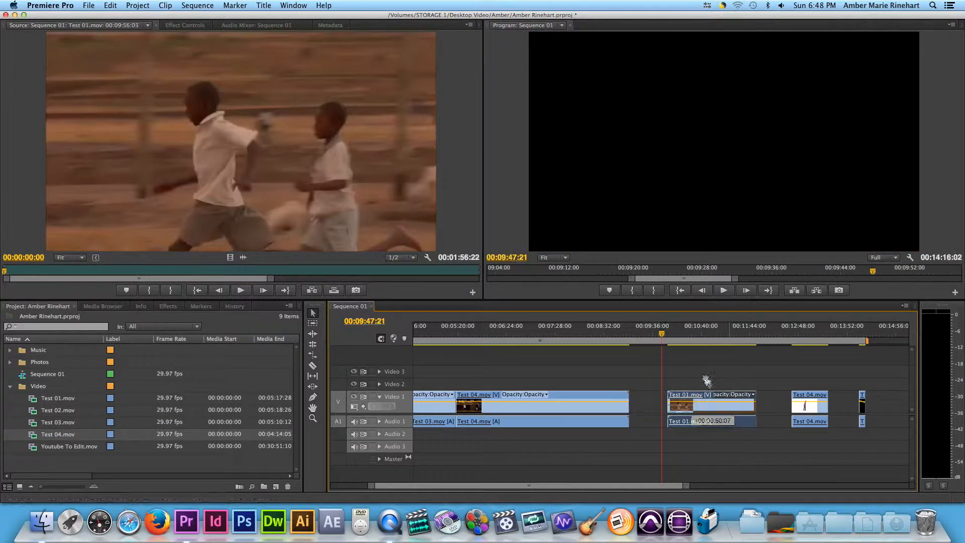
# Unlink the Test 01 clip's video from its audio
pyautogui.click(711, 421)
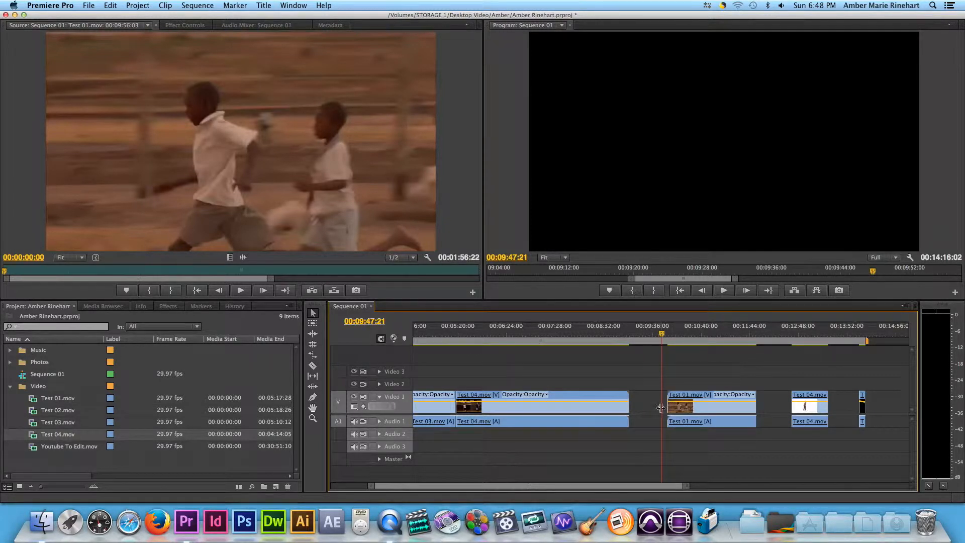
pyautogui.click(696, 403)
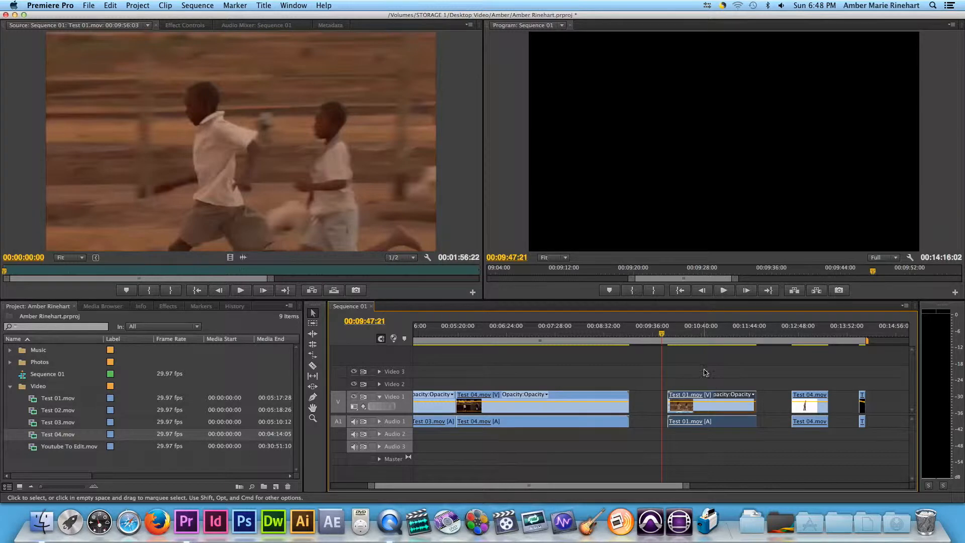
pyautogui.rightClick(708, 409)
pyautogui.click(689, 388)
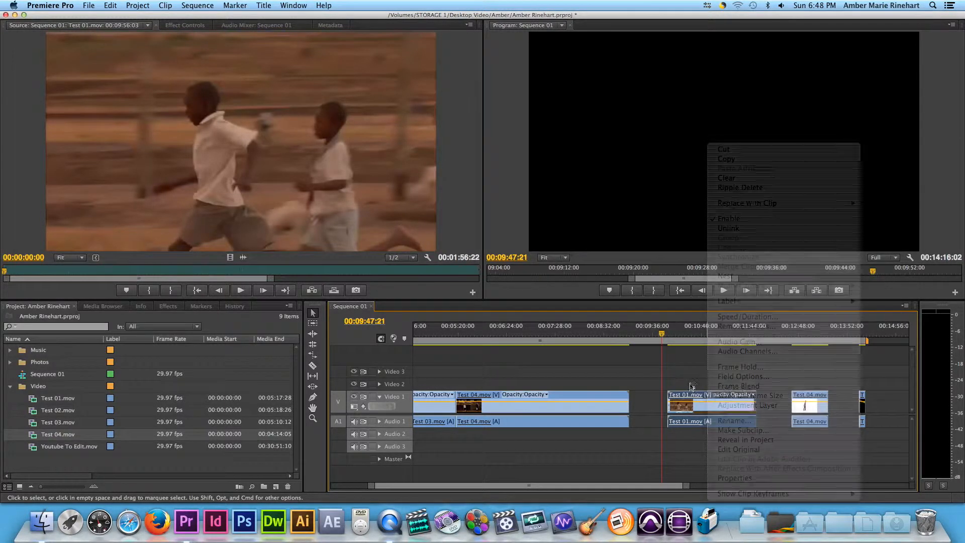
pyautogui.moveTo(689, 387); pyautogui.dragTo(875, 447)
pyautogui.rightClick(714, 410)
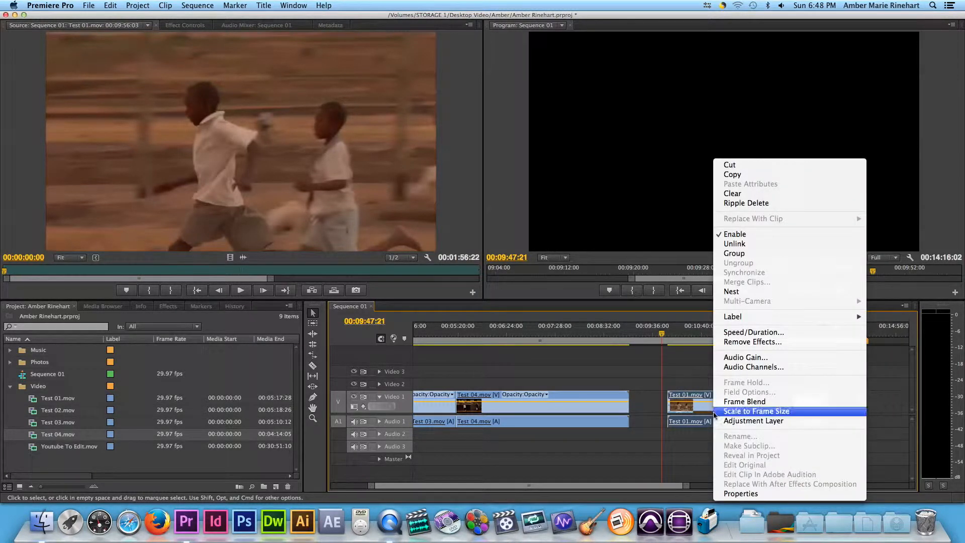
pyautogui.click(747, 245)
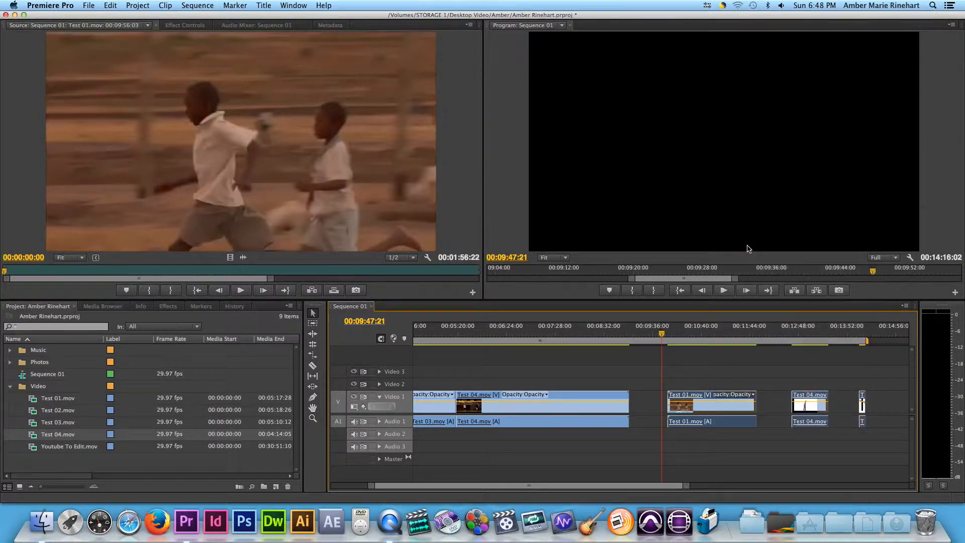
# Trim the end of the long Test 04 clip, then undo the last edit
pyautogui.moveTo(717, 405)
pyautogui.mouseDown()
pyautogui.moveTo(680, 392)
pyautogui.moveTo(728, 408)
pyautogui.mouseUp()
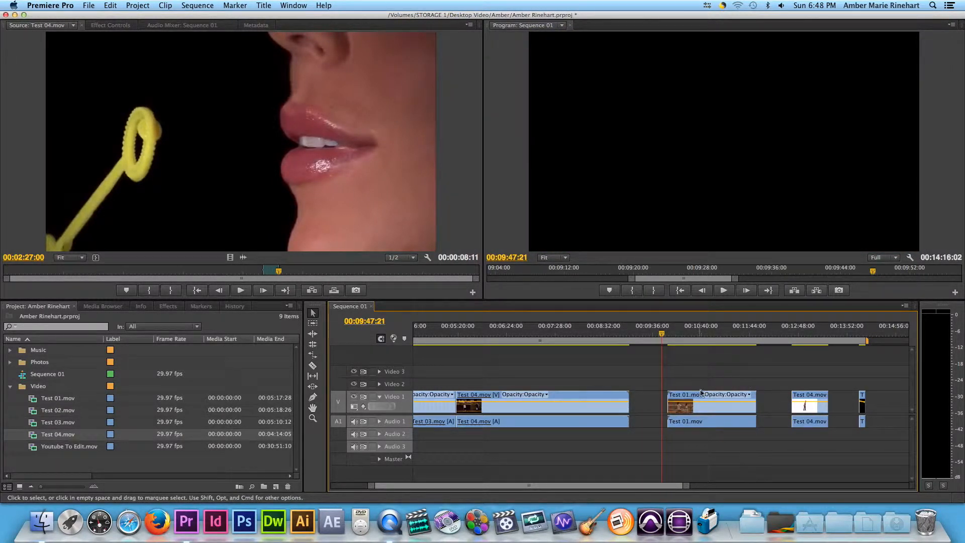
pyautogui.click(616, 410)
pyautogui.moveTo(617, 410); pyautogui.dragTo(637, 409)
pyautogui.moveTo(611, 410); pyautogui.dragTo(607, 410)
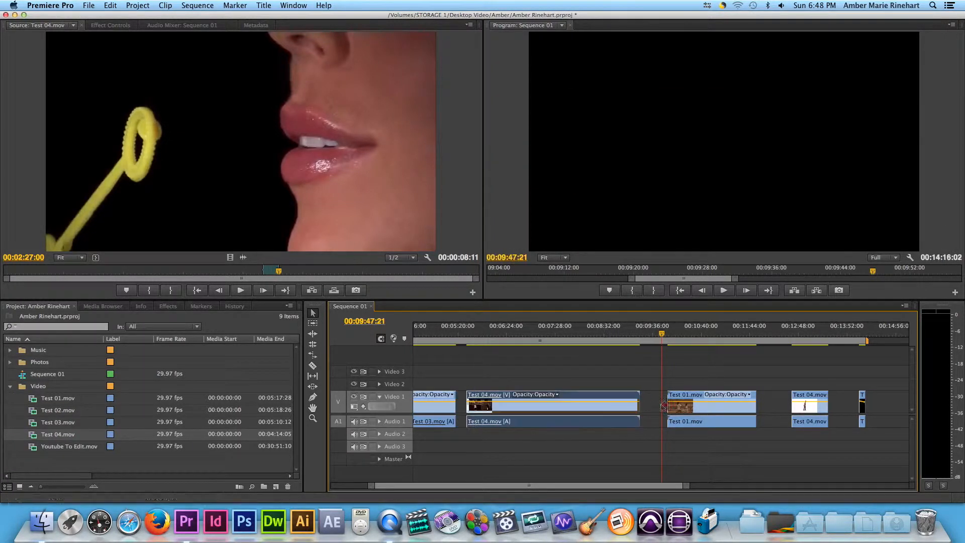
pyautogui.click(607, 410)
pyautogui.moveTo(611, 413); pyautogui.dragTo(592, 406)
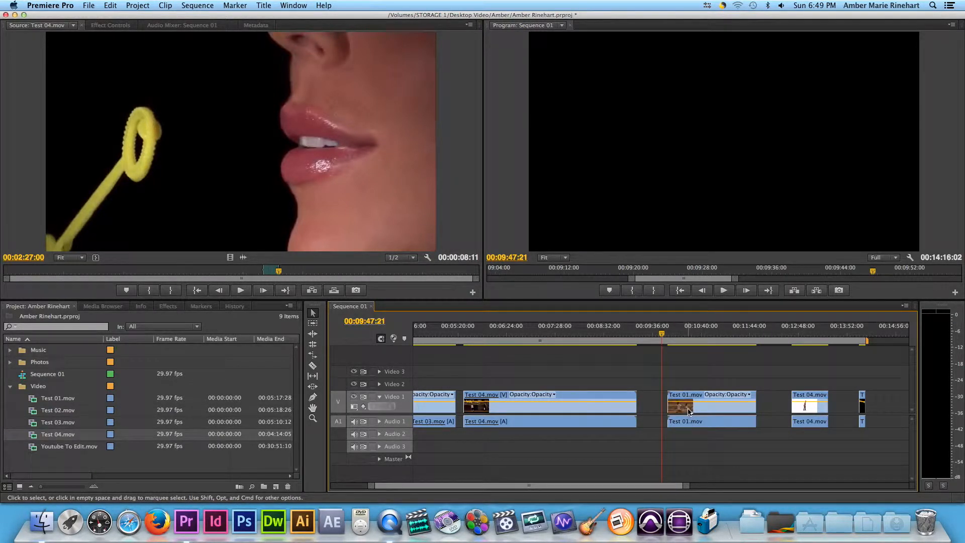
pyautogui.moveTo(711, 411)
pyautogui.mouseDown()
pyautogui.moveTo(696, 410)
pyautogui.moveTo(715, 412)
pyautogui.mouseUp()
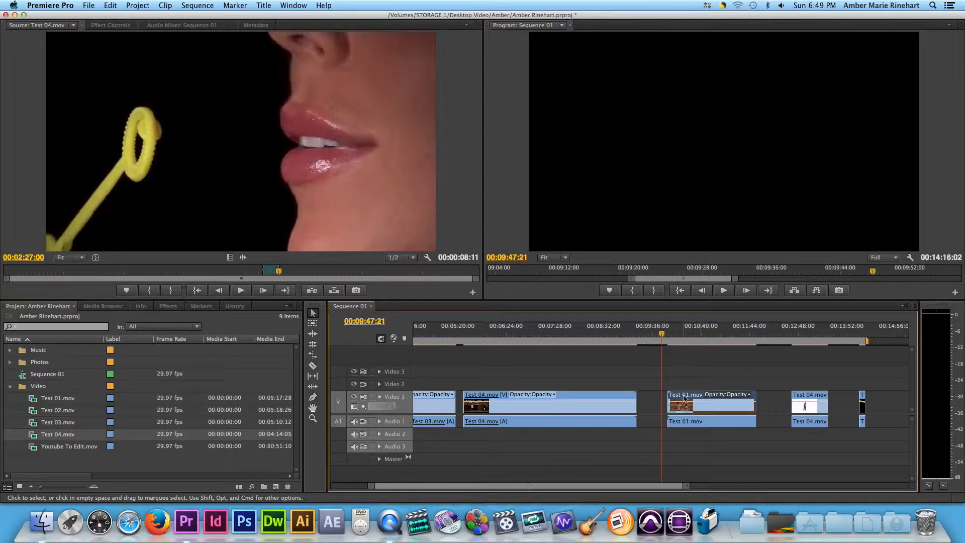
pyautogui.press('super+z')
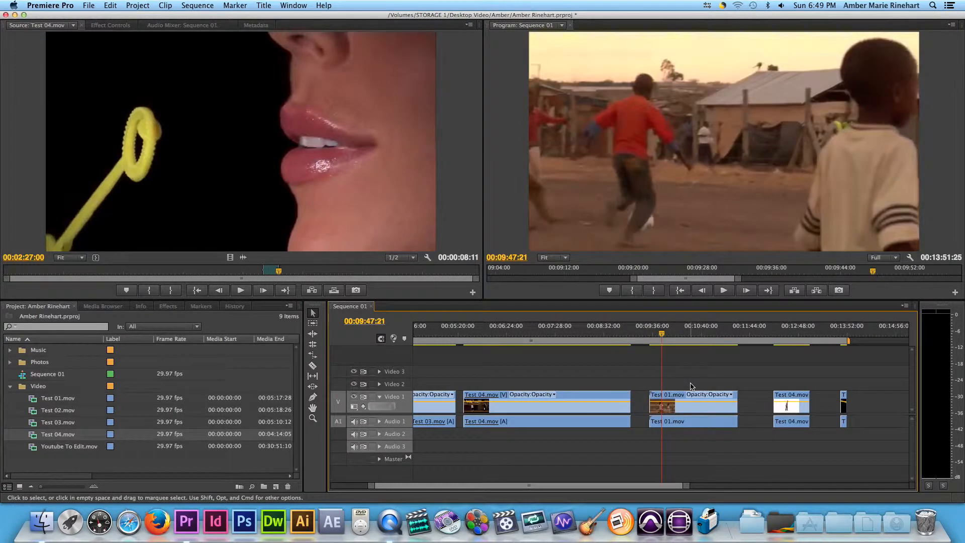
# Select the Test 01 video and audio and link them together again
pyautogui.moveTo(686, 373); pyautogui.dragTo(688, 437)
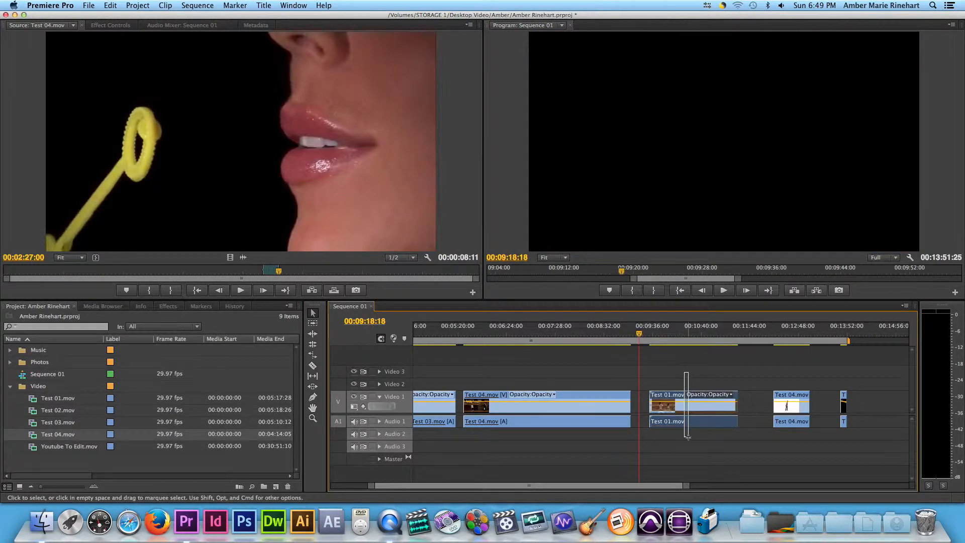
pyautogui.rightClick(693, 412)
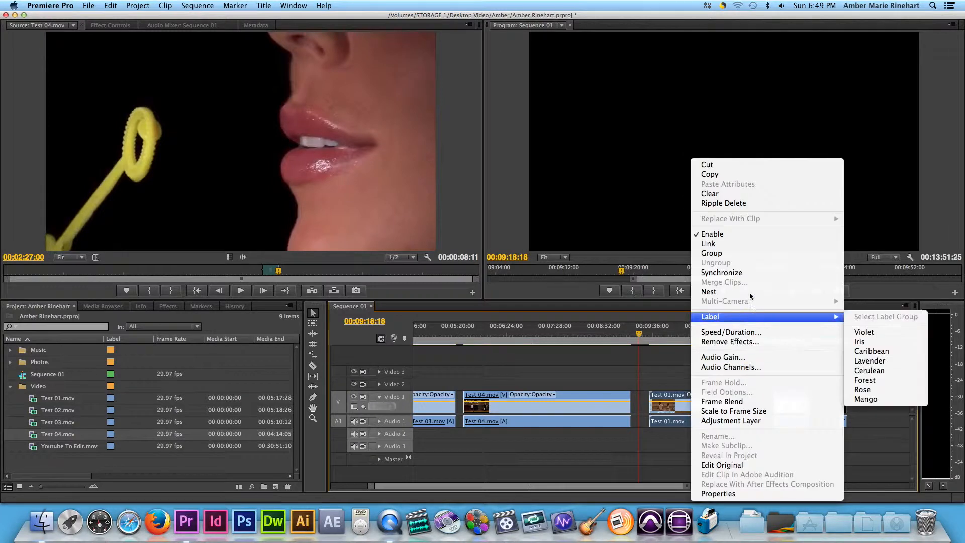
pyautogui.click(729, 244)
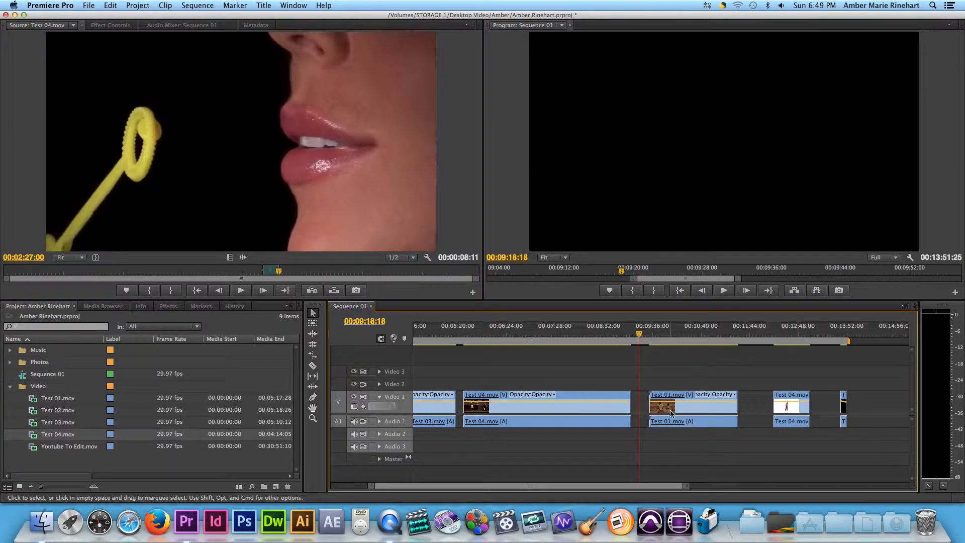
# Shift the Test 01 clip slightly right and undo a stray move of the Test 04 video
pyautogui.moveTo(671, 409); pyautogui.dragTo(713, 387)
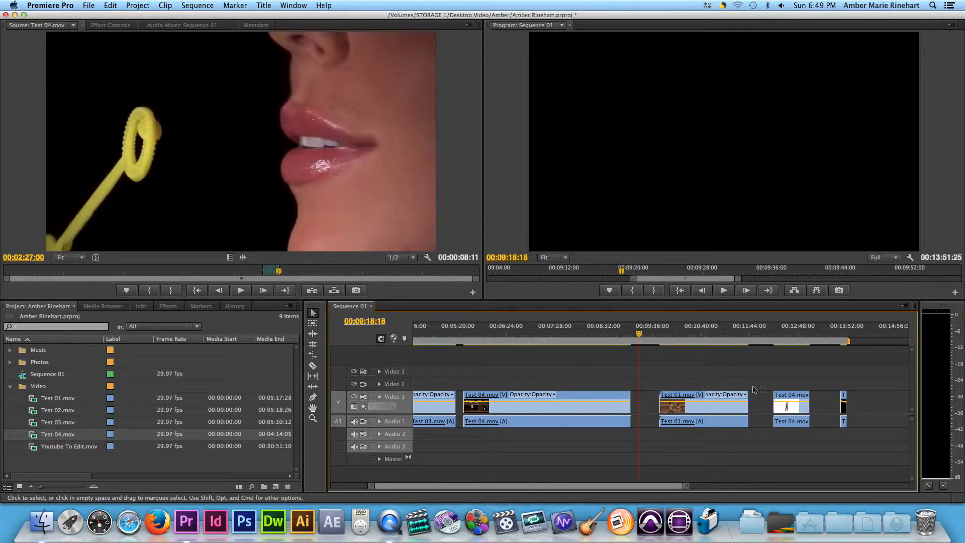
pyautogui.moveTo(789, 407); pyautogui.dragTo(778, 408)
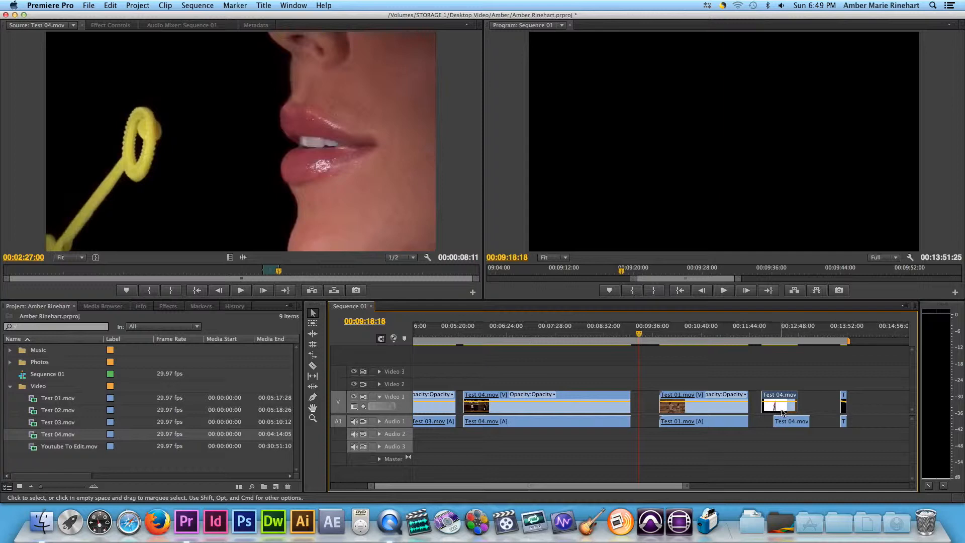
pyautogui.press('super+z')
# Select the second Test 04 clip's video and audio and link them
pyautogui.moveTo(774, 379); pyautogui.dragTo(801, 422)
pyautogui.rightClick(800, 416)
pyautogui.click(828, 246)
# Select the final short clip's video and audio and link them
pyautogui.moveTo(834, 385); pyautogui.dragTo(841, 407)
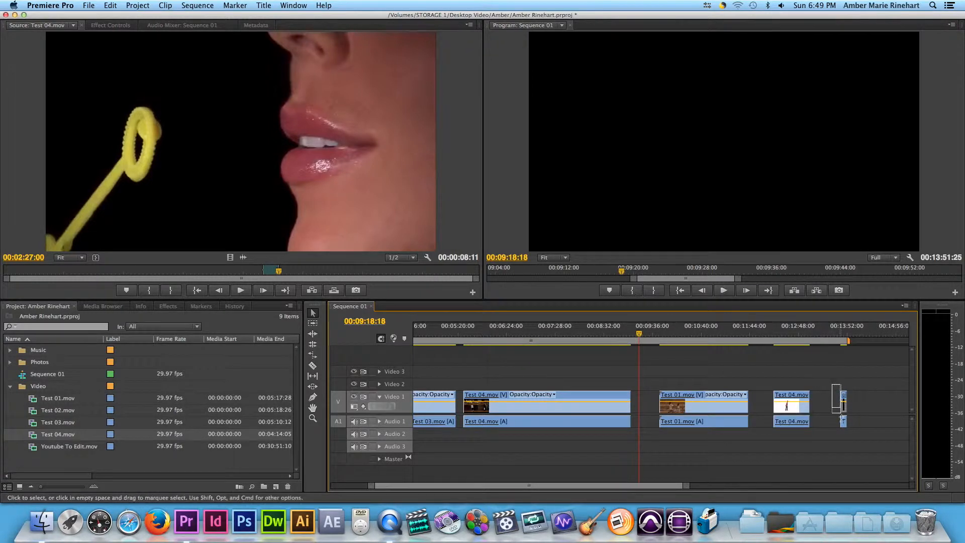
pyautogui.rightClick(844, 411)
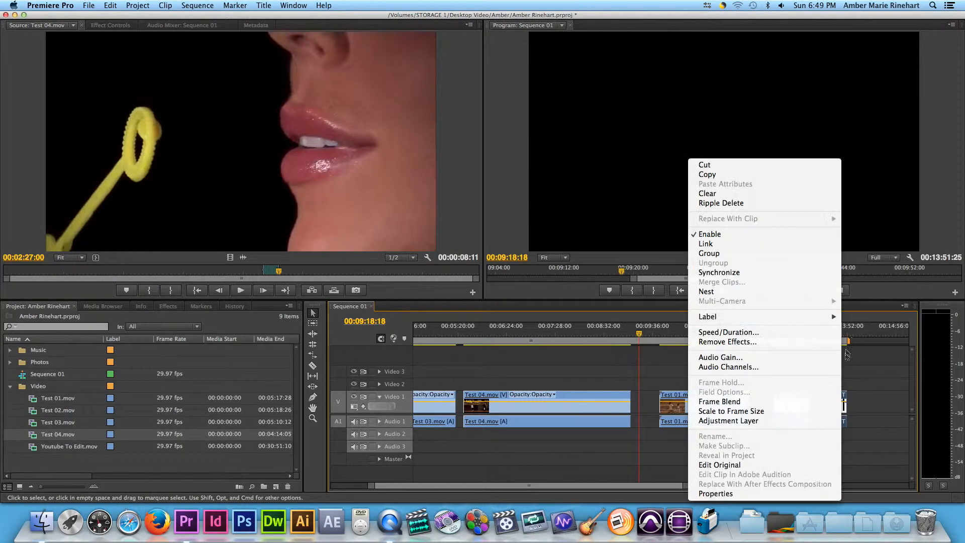
pyautogui.click(714, 245)
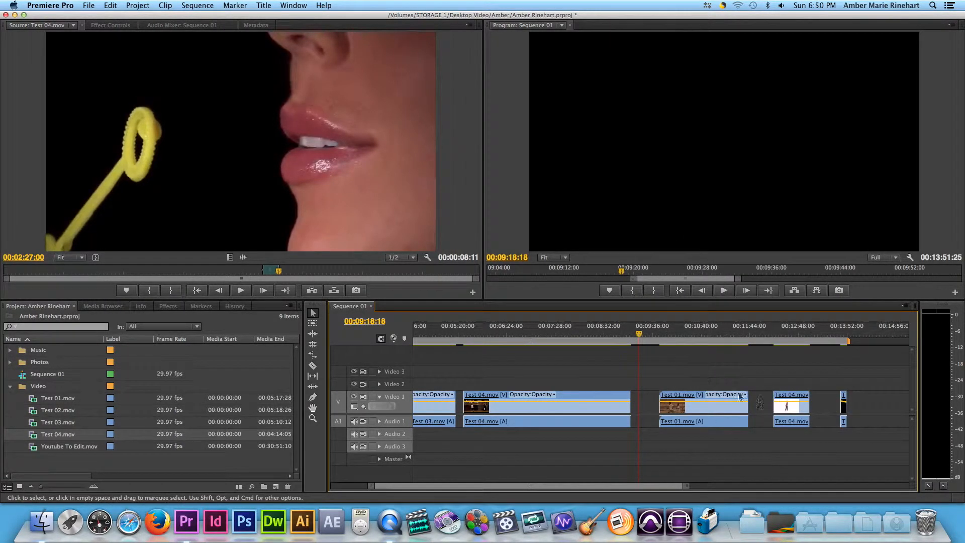
# Slide the second Test 04 and final clips left, then group the Test 01 clip
pyautogui.moveTo(798, 409); pyautogui.dragTo(775, 410)
pyautogui.moveTo(844, 410)
pyautogui.mouseDown()
pyautogui.moveTo(733, 424)
pyautogui.moveTo(711, 437)
pyautogui.mouseUp()
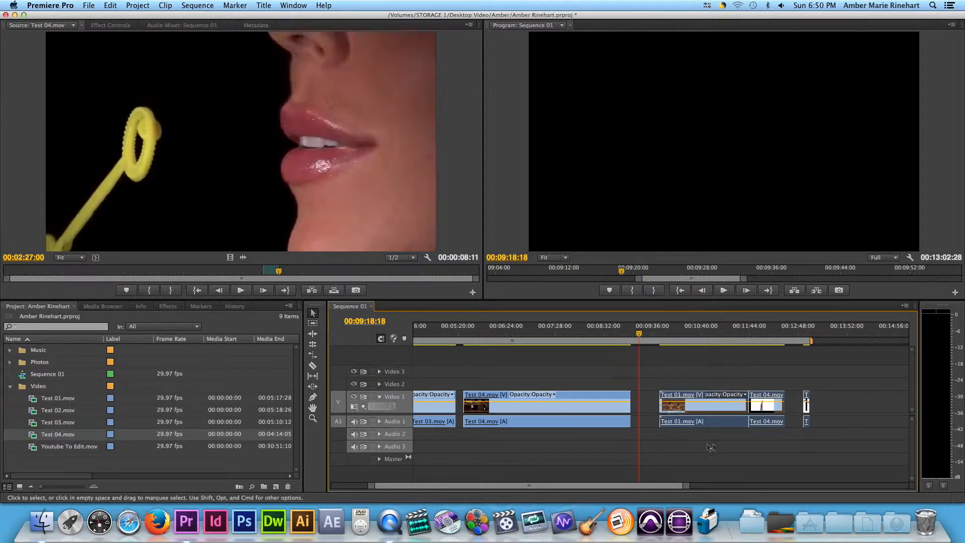
pyautogui.rightClick(724, 407)
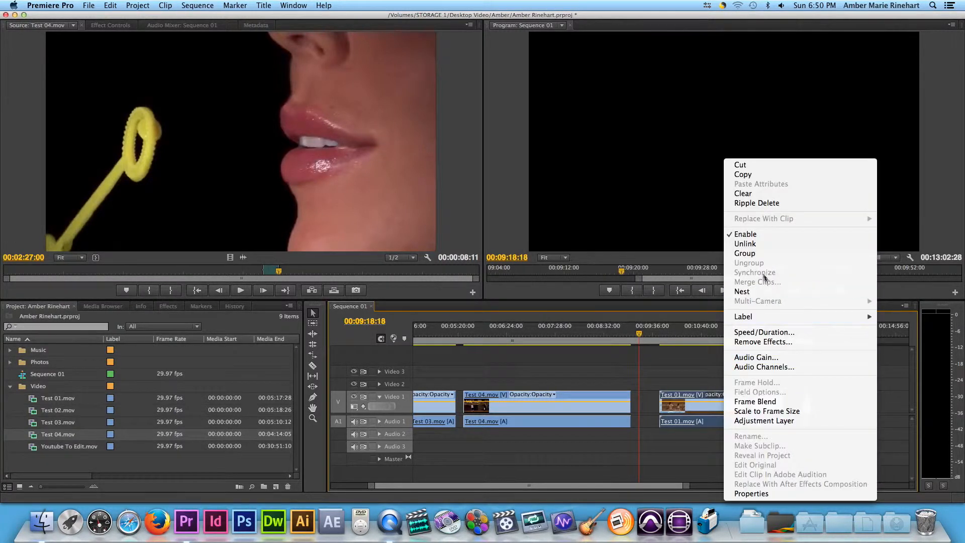
pyautogui.click(773, 254)
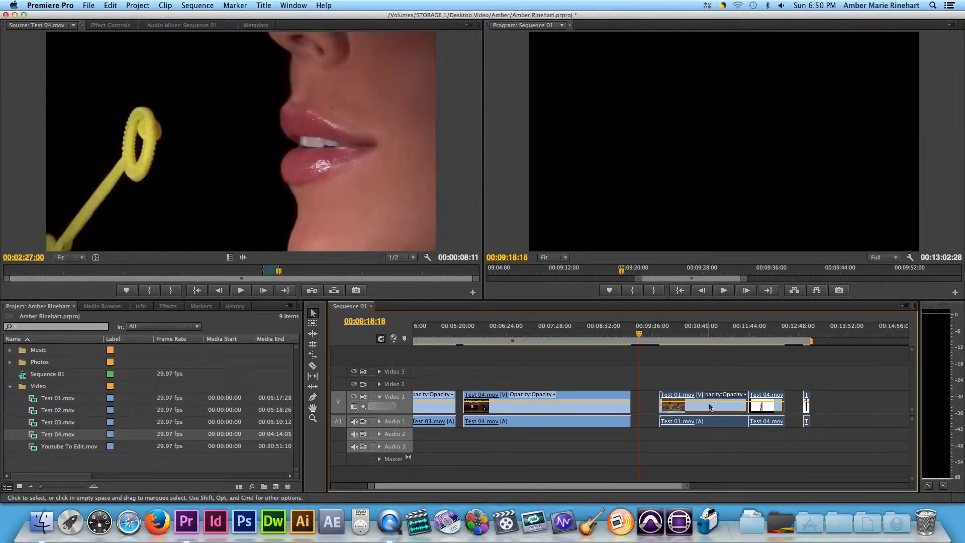
# Move the grouped Test 01 and following clips up to Video 3, then back down onto Video 1
pyautogui.click(766, 384)
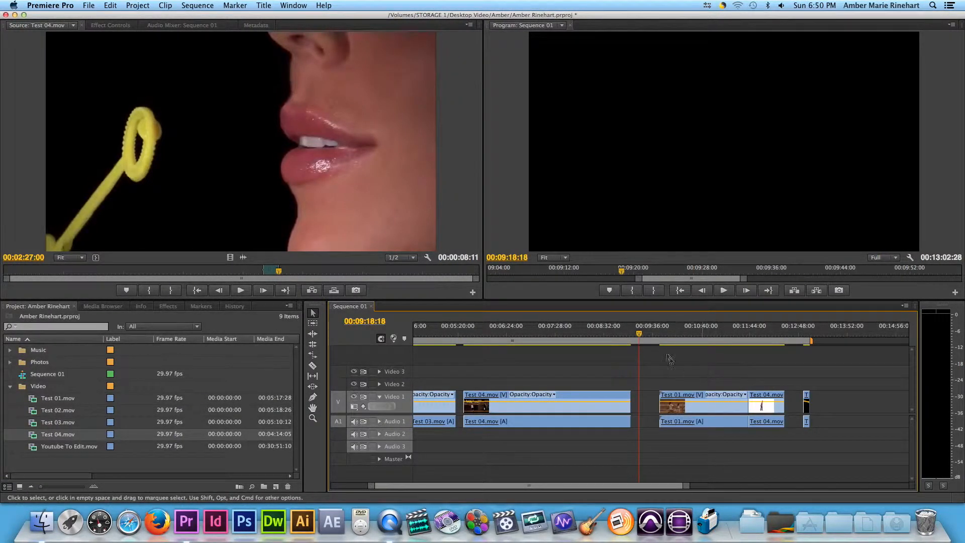
pyautogui.moveTo(713, 408); pyautogui.dragTo(677, 373)
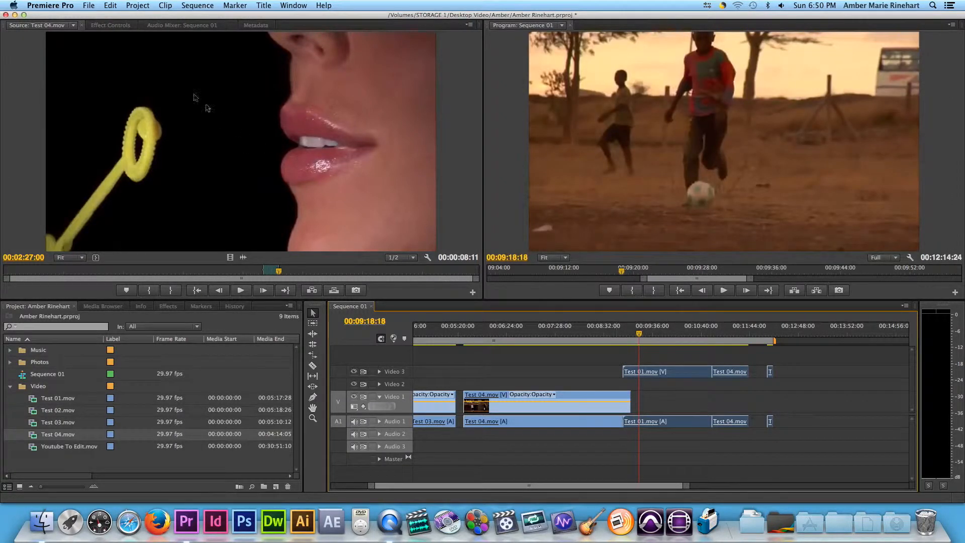
pyautogui.moveTo(676, 377); pyautogui.dragTo(719, 402)
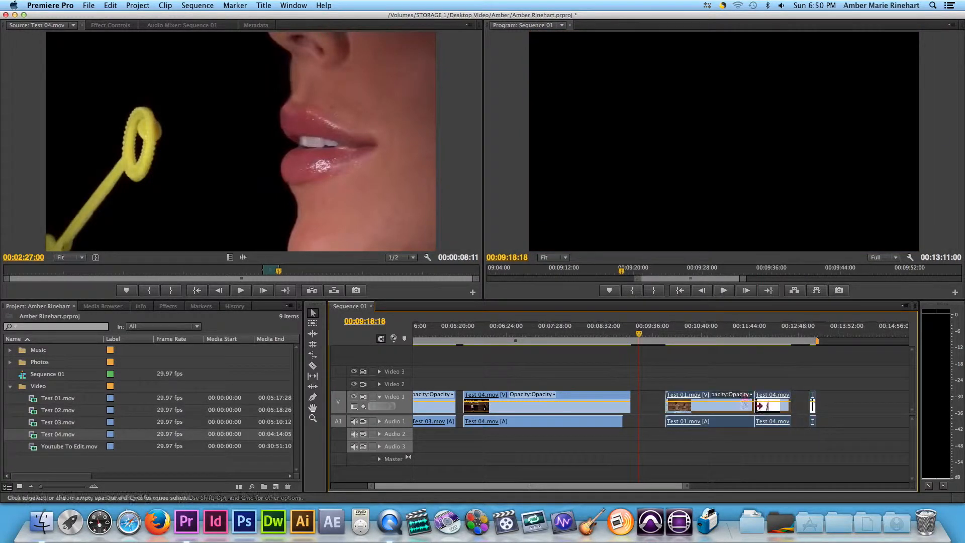
# Ungroup the clips and nudge the Test 01 clip slightly left on Video 1
pyautogui.rightClick(719, 407)
pyautogui.click(744, 262)
pyautogui.moveTo(718, 401); pyautogui.dragTo(711, 407)
# Play back the sequence from the start of the second Test 04 clip
pyautogui.click(644, 336)
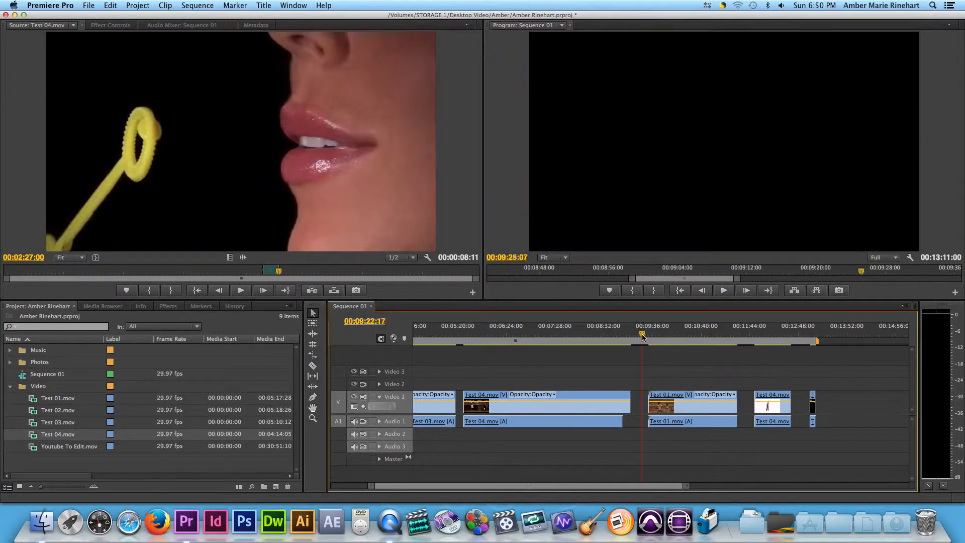
pyautogui.moveTo(644, 337); pyautogui.dragTo(756, 370)
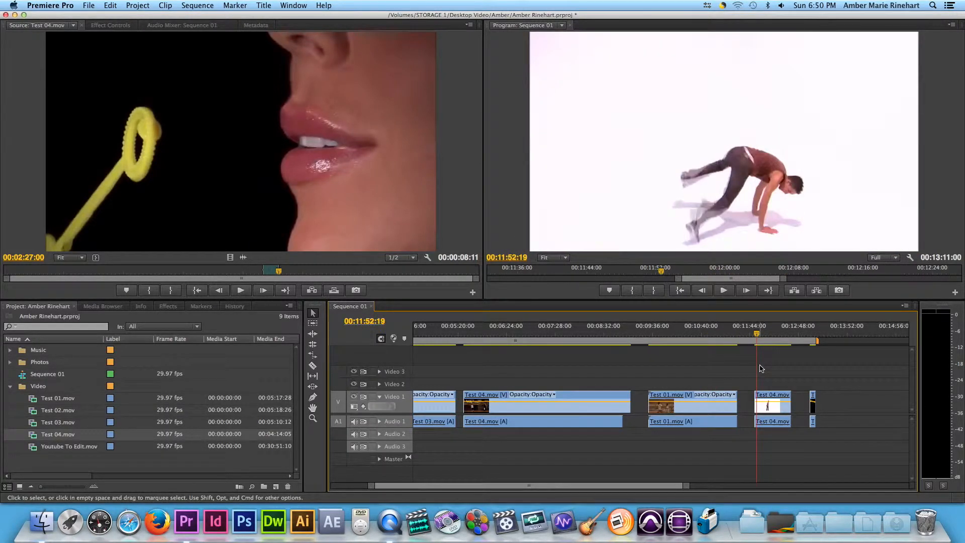
pyautogui.press('space')
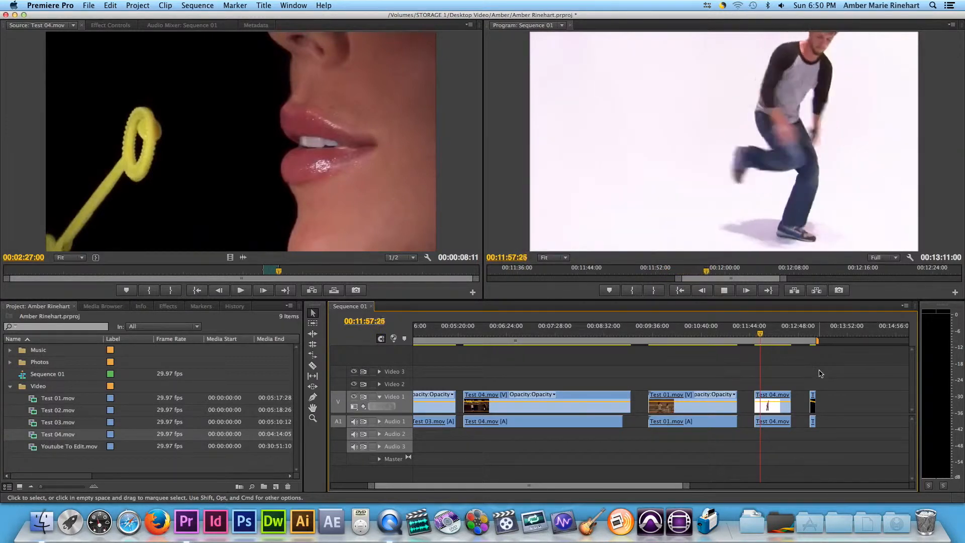
pyautogui.press('space')
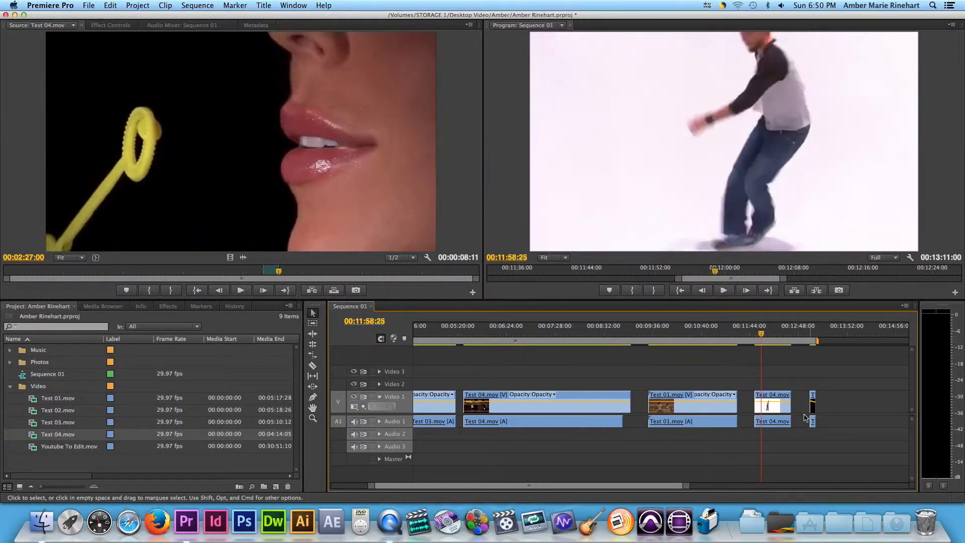
# Set the second Test 04 clip's speed to 200% and play it back
pyautogui.rightClick(772, 409)
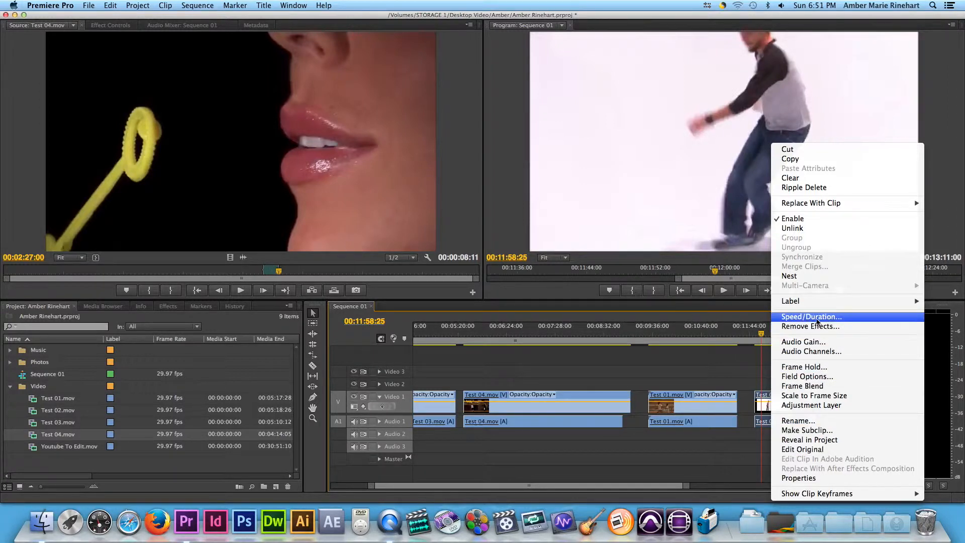
pyautogui.click(815, 317)
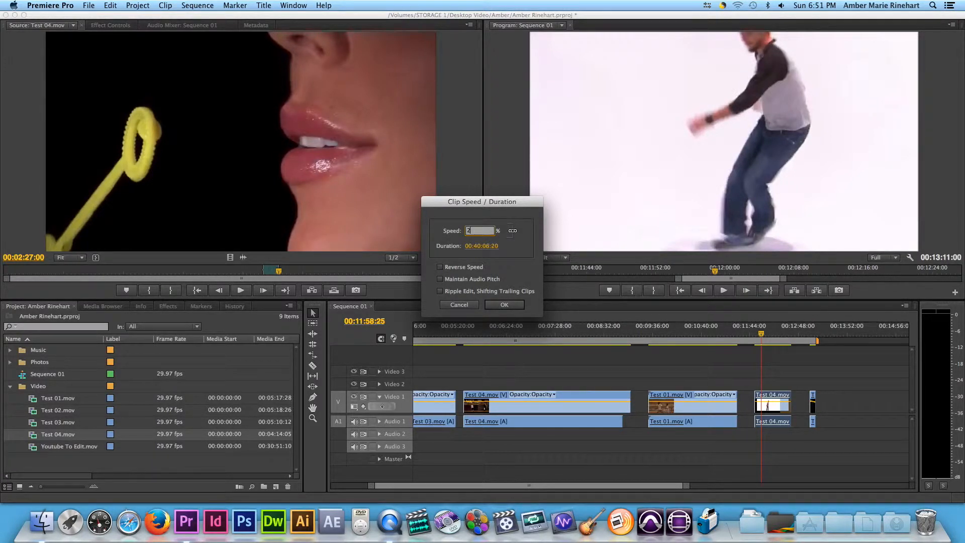
pyautogui.click(503, 304)
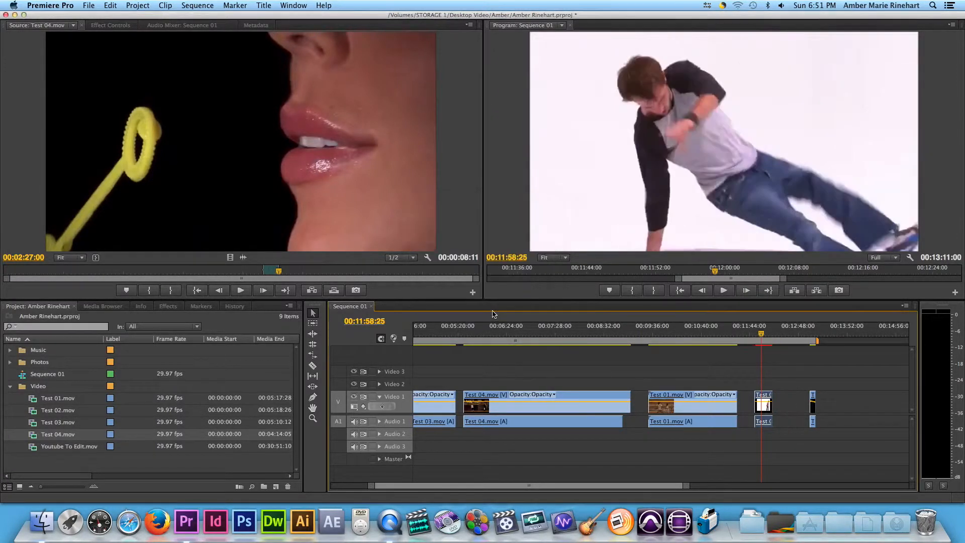
pyautogui.moveTo(762, 336); pyautogui.dragTo(754, 335)
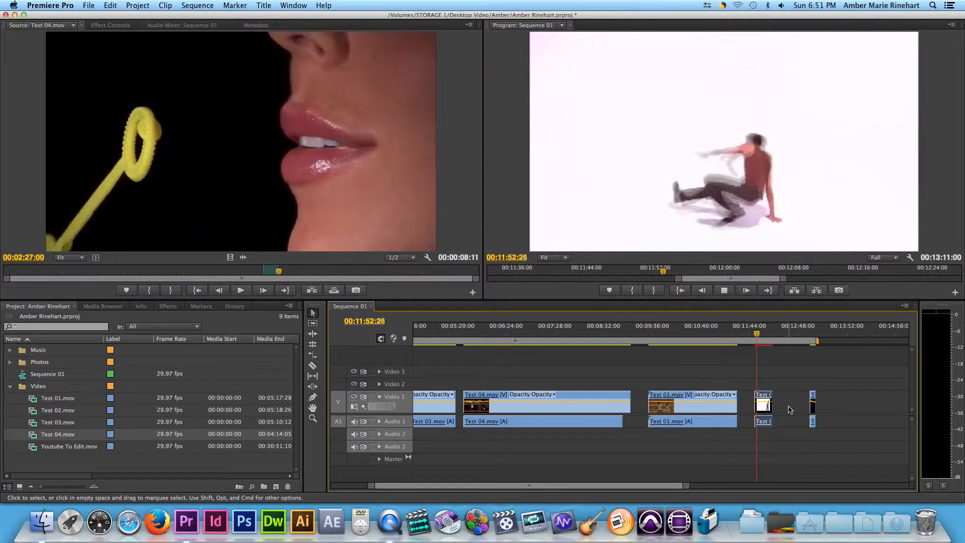
pyautogui.press('space')
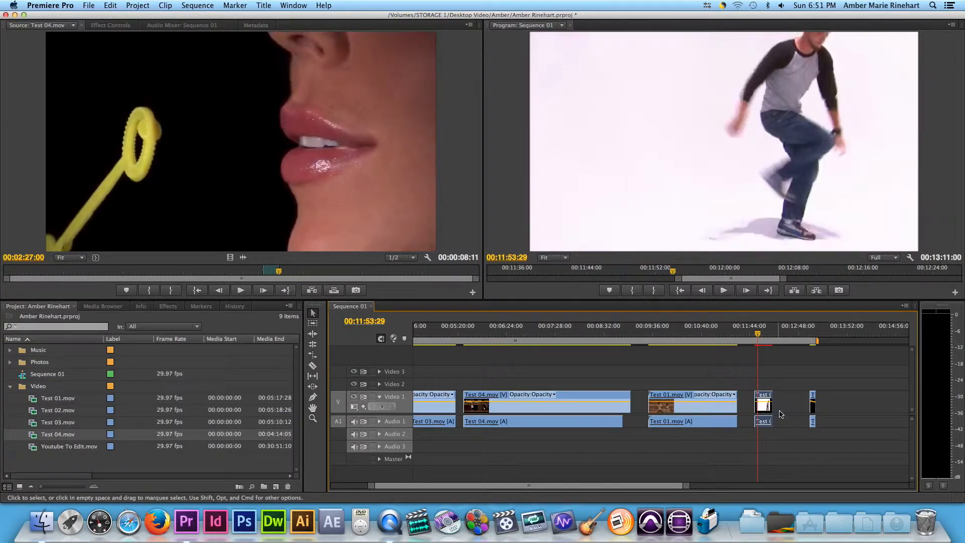
# Try a 30% speed on the second Test 04 clip, preview it, and undo the change
pyautogui.rightClick(765, 408)
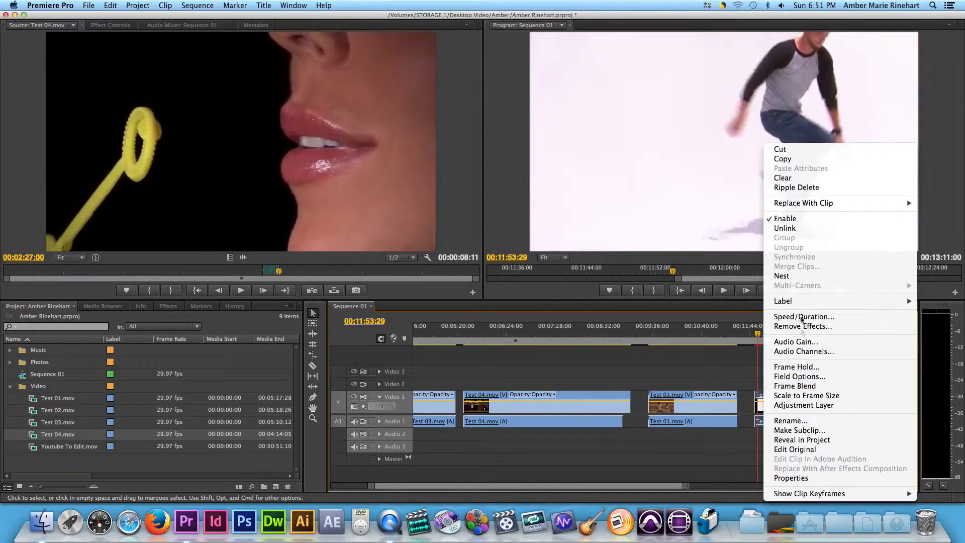
pyautogui.click(805, 317)
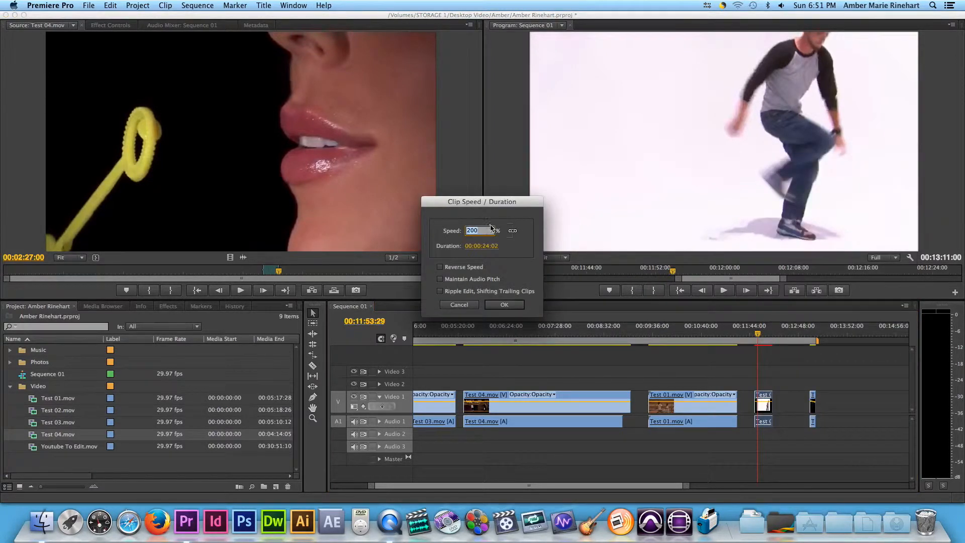
pyautogui.write('30')
pyautogui.press('Return')
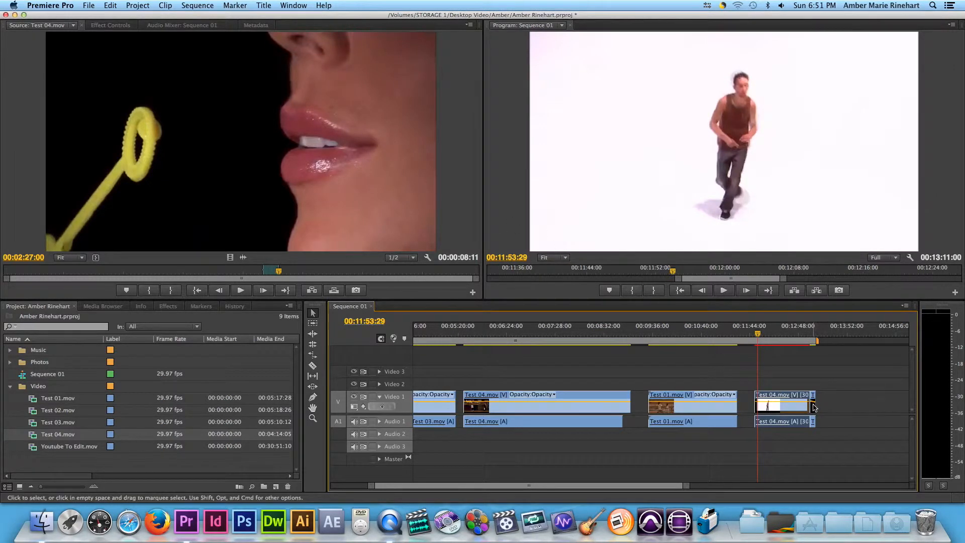
pyautogui.press('space')
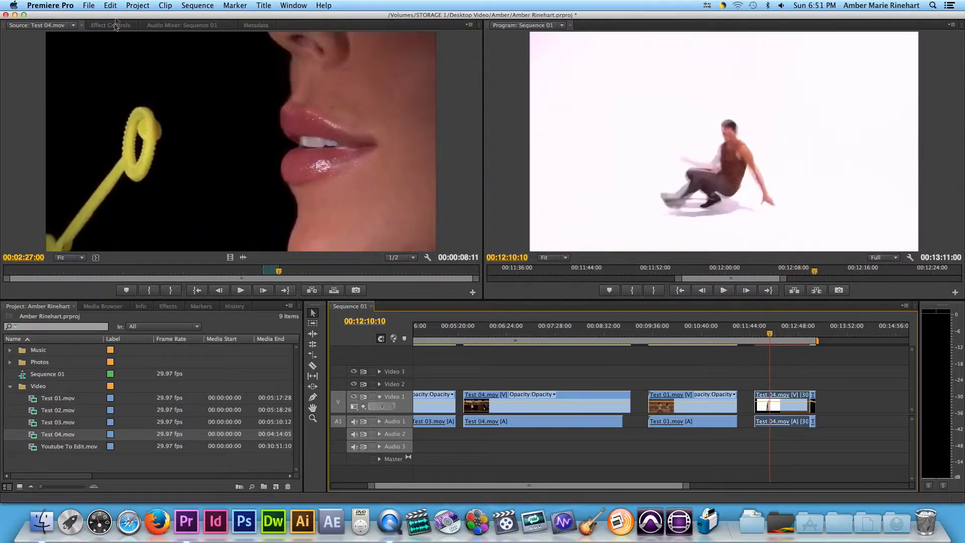
pyautogui.click(110, 5)
pyautogui.click(119, 18)
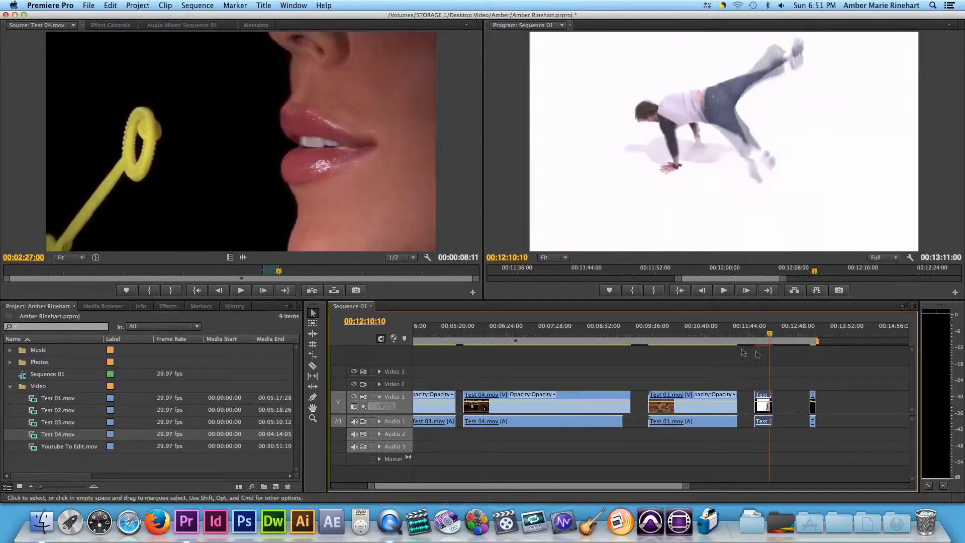
# Reverse the speed of the final short clip and preview the end of the sequence
pyautogui.rightClick(813, 402)
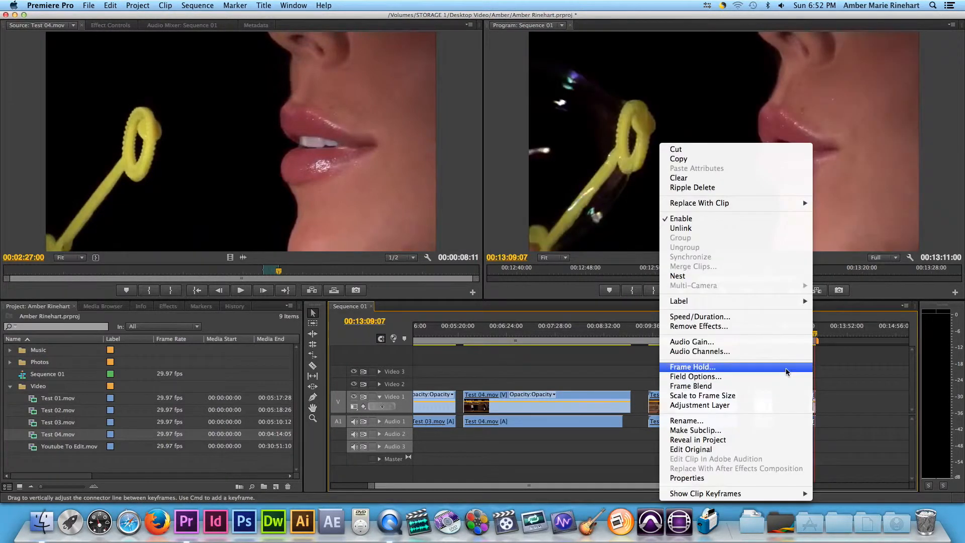
pyautogui.click(739, 317)
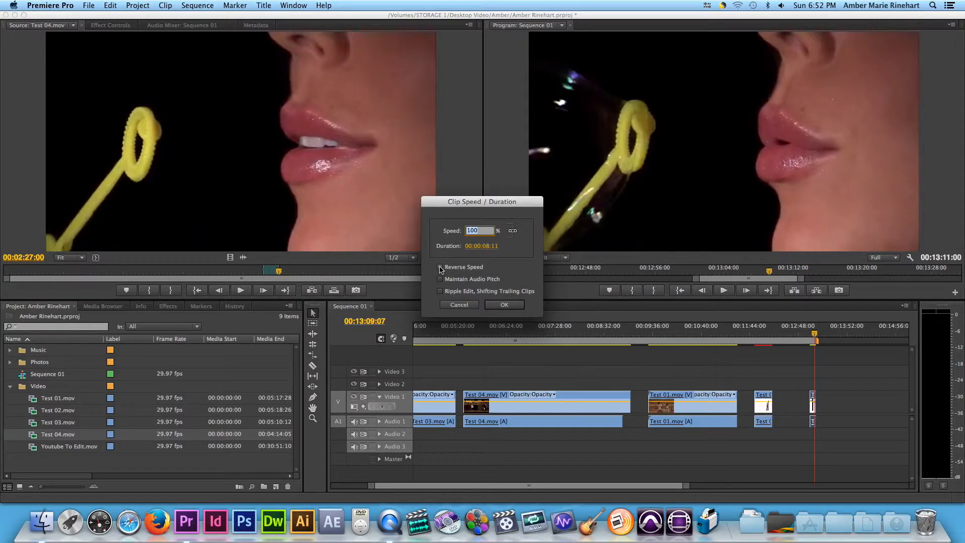
pyautogui.click(503, 305)
pyautogui.click(814, 335)
pyautogui.click(810, 337)
pyautogui.press('Return')
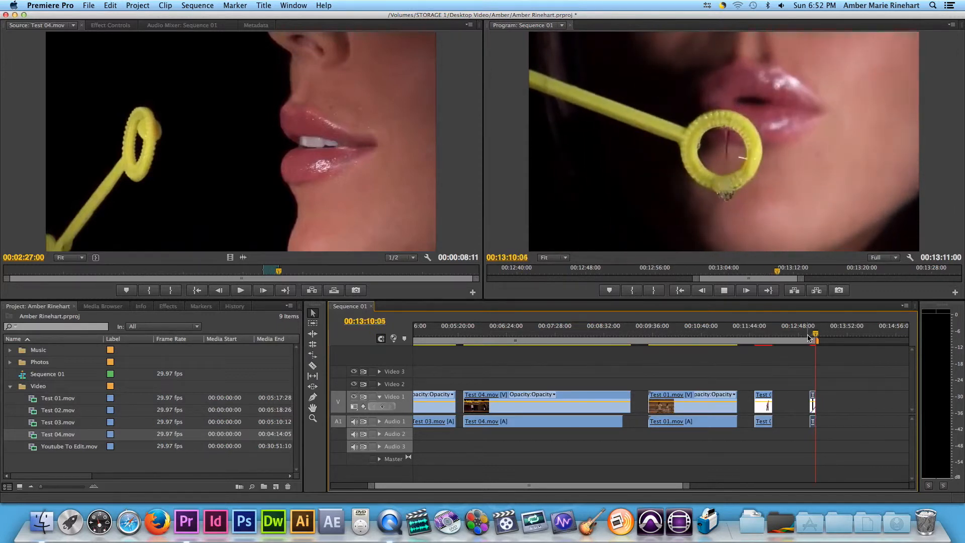
# Reverse the Test 01 clip's speed and play it back from its start
pyautogui.click(700, 335)
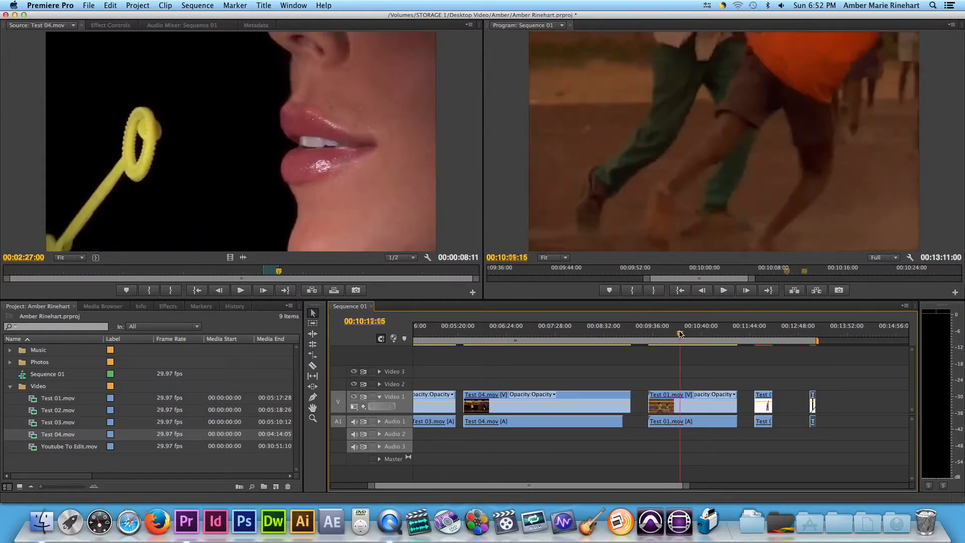
pyautogui.moveTo(702, 334); pyautogui.dragTo(721, 334)
pyautogui.press('space')
pyautogui.press('space')
pyautogui.click(697, 397)
pyautogui.rightClick(698, 401)
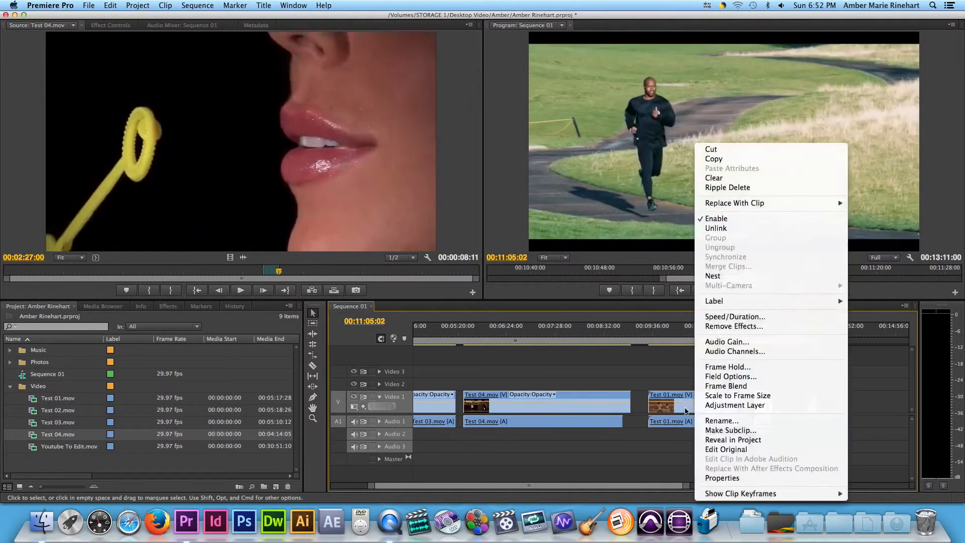
pyautogui.click(720, 317)
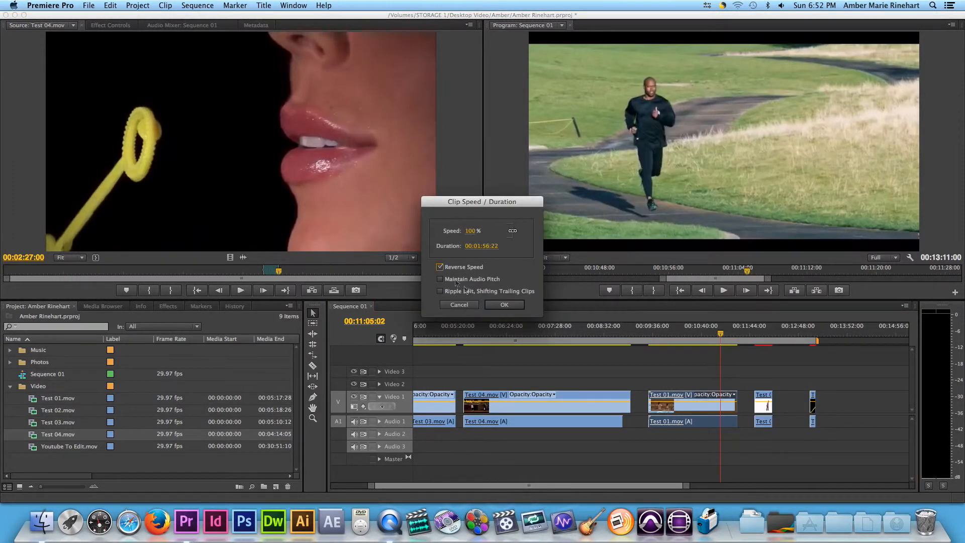
pyautogui.click(504, 305)
pyautogui.click(659, 334)
pyautogui.press('space')
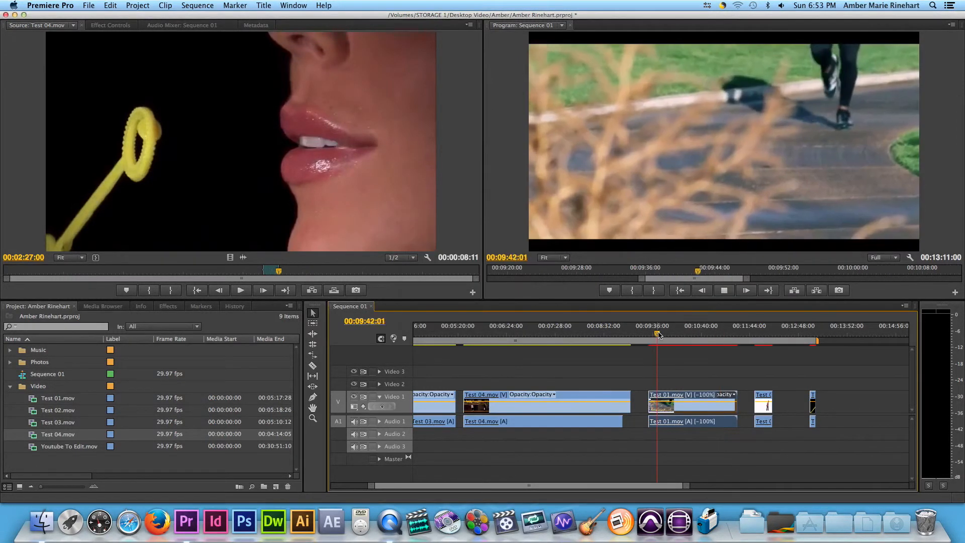